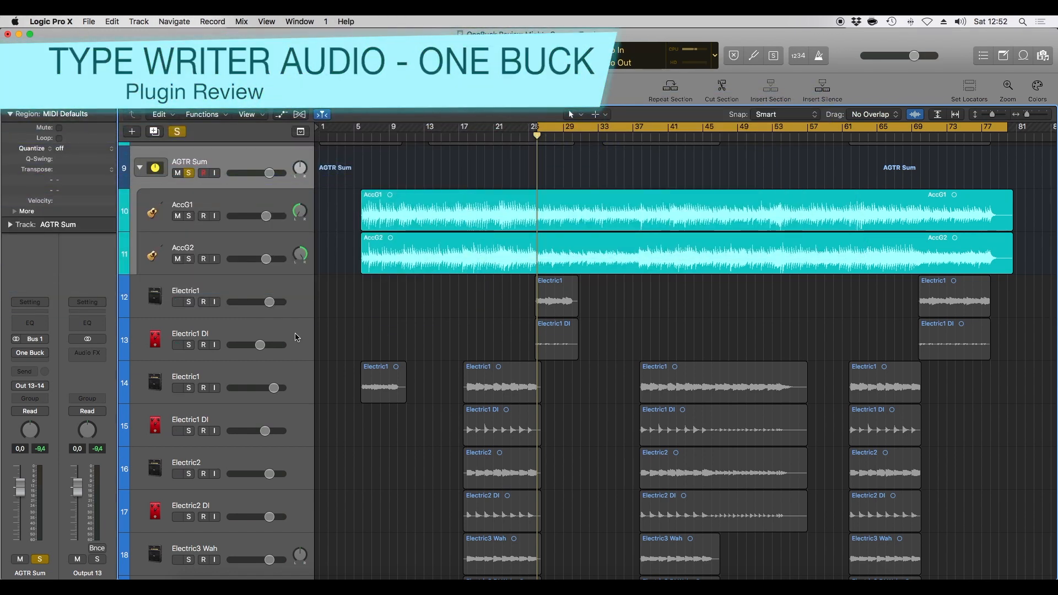
# Open the One Buck insert on the AGTR Sum track and look over the plugin's product page in Safari before returning to Logic Pro
pyautogui.click(31, 354)
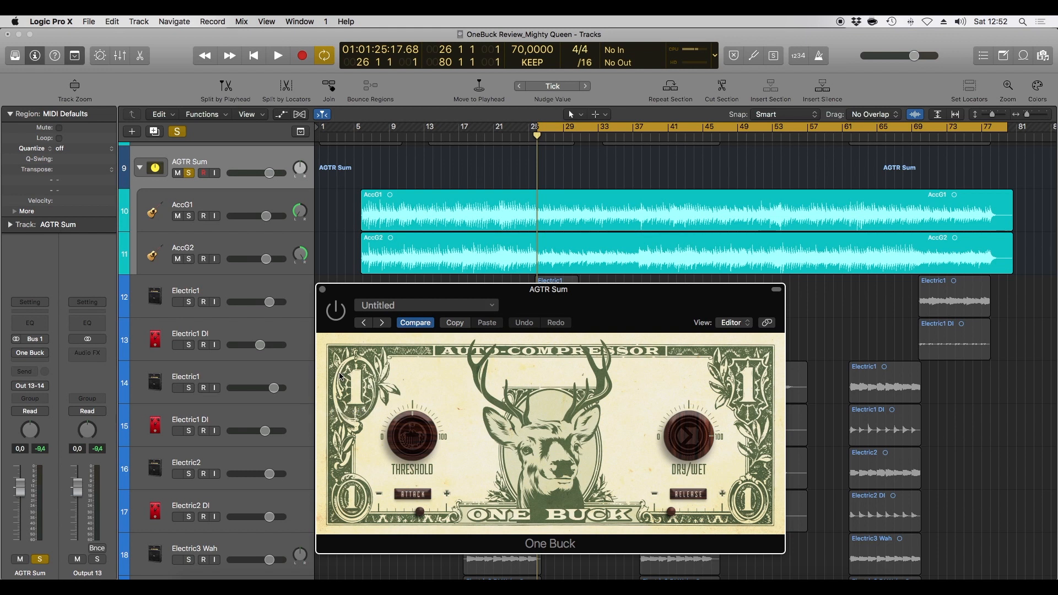
pyautogui.click(265, 576)
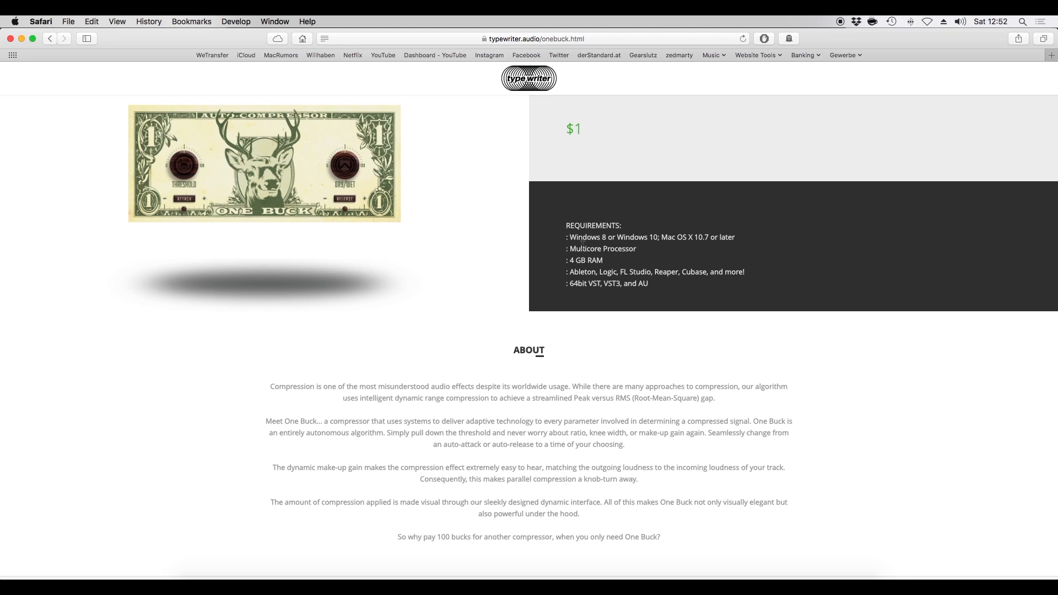
pyautogui.click(414, 577)
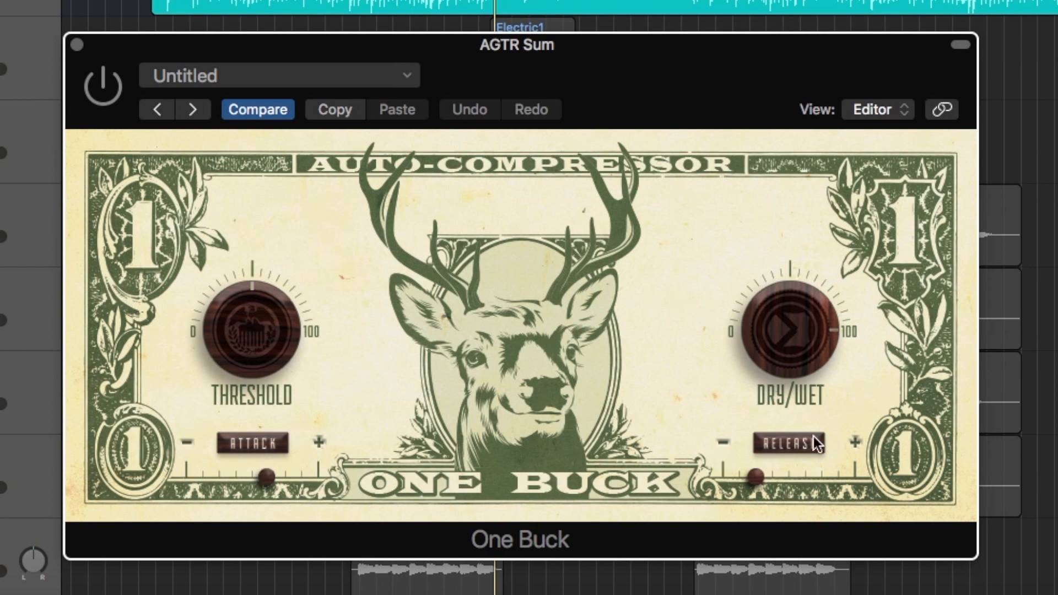
# Toggle One Buck's Attack and Release modes and switch both back again
pyautogui.click(277, 443)
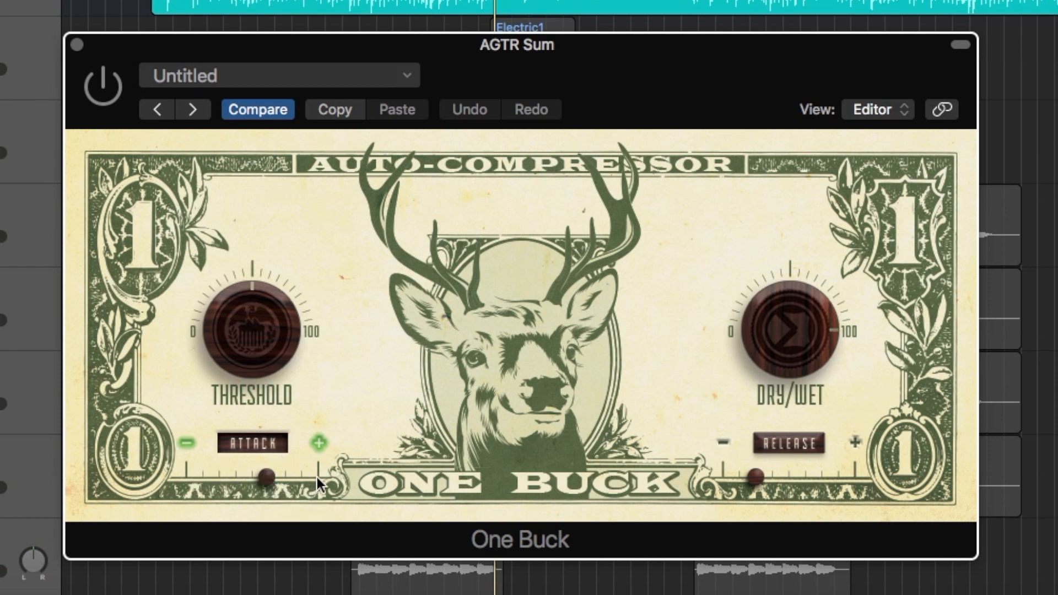
pyautogui.click(766, 449)
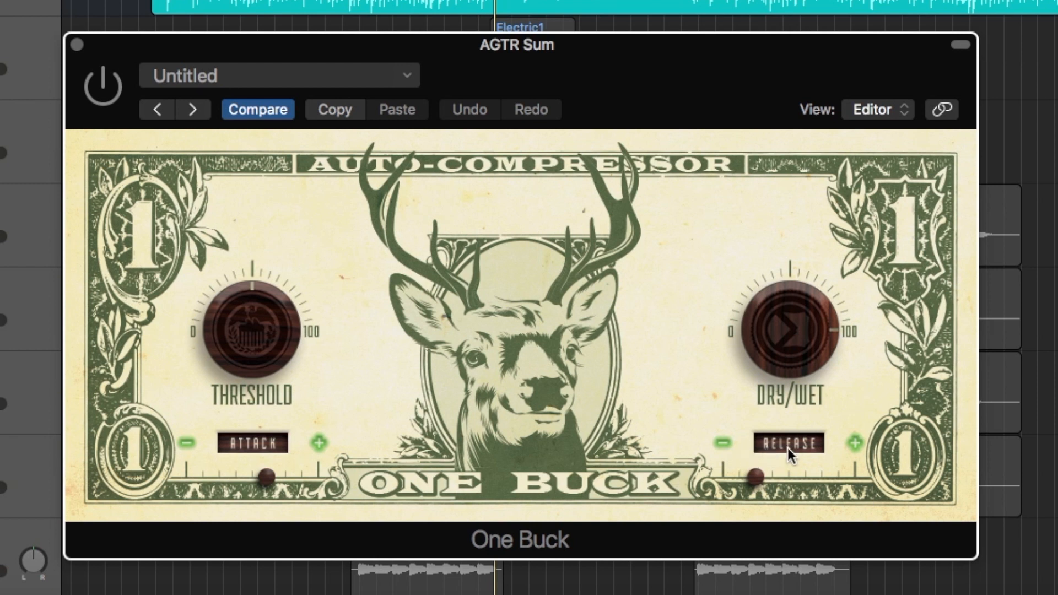
pyautogui.click(779, 448)
pyautogui.click(222, 441)
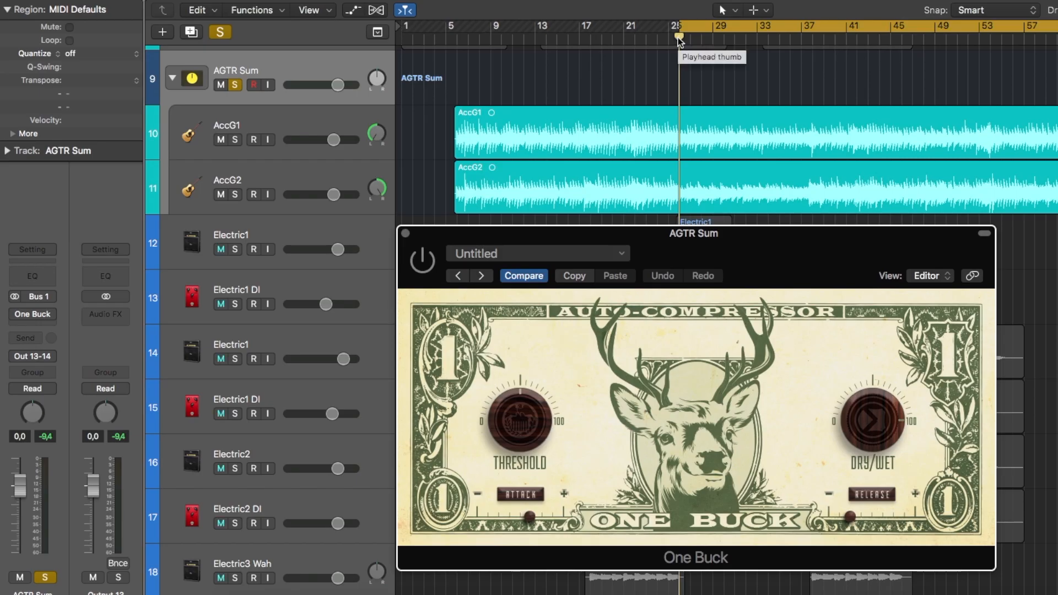
# Play the soloed AGTR Sum track with One Buck enabled and try different Threshold amounts on the acoustic guitars
pyautogui.press('space')
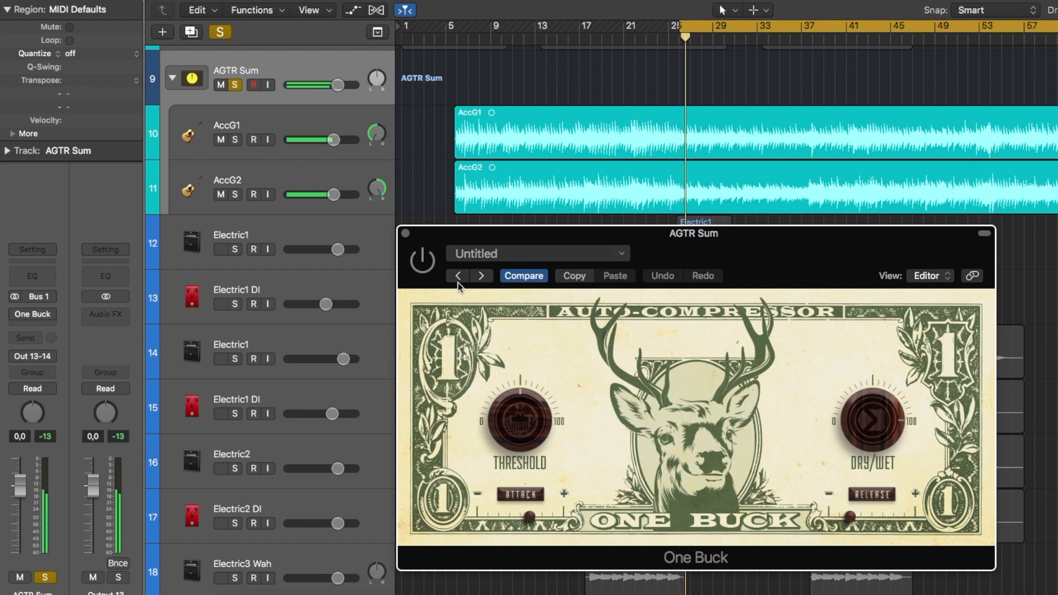
pyautogui.click(423, 264)
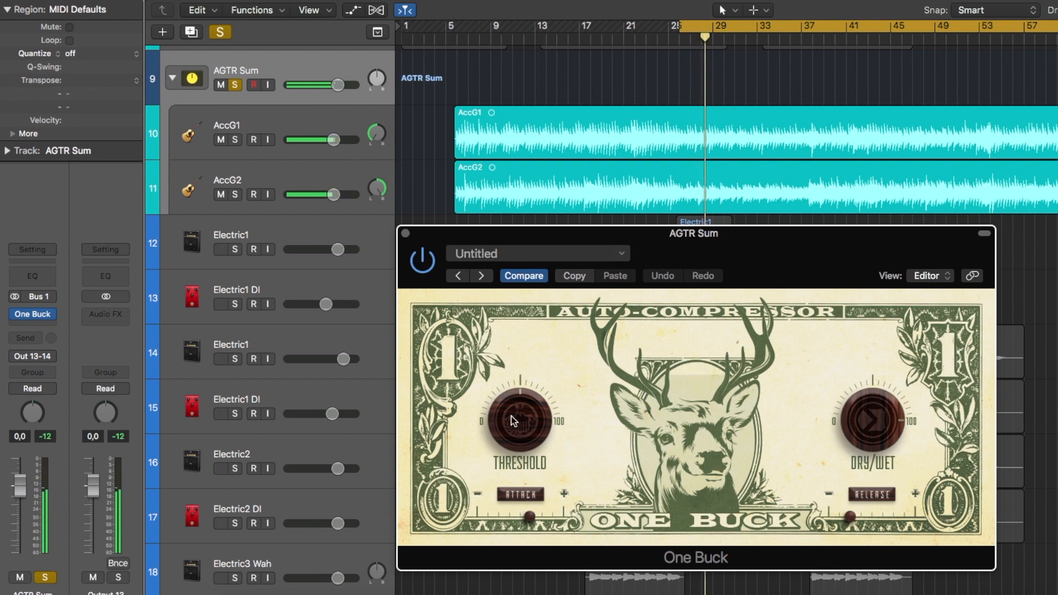
pyautogui.moveTo(514, 411); pyautogui.dragTo(525, 313)
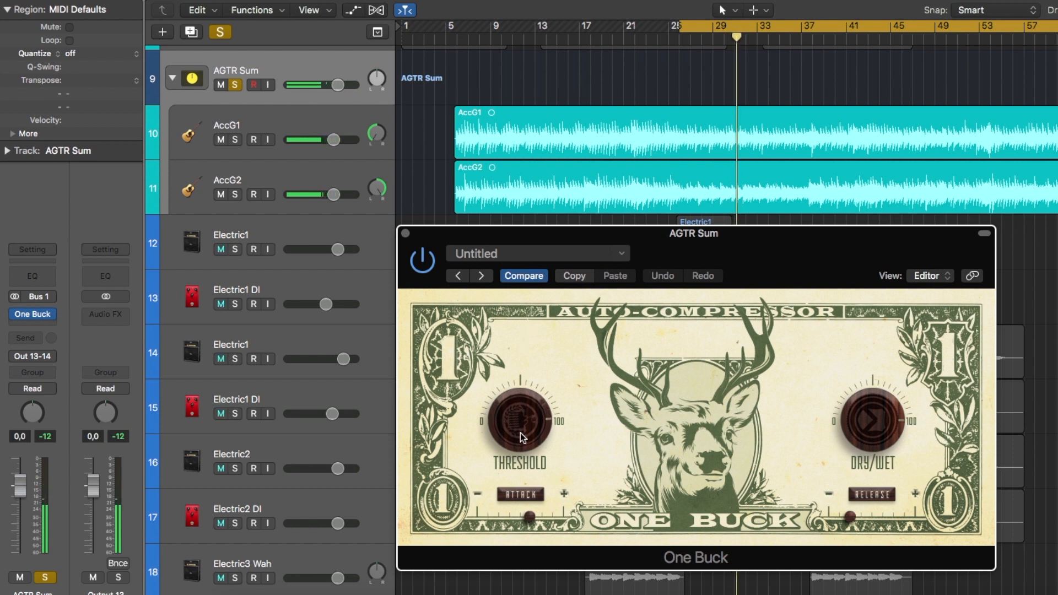
pyautogui.moveTo(520, 432); pyautogui.dragTo(530, 462)
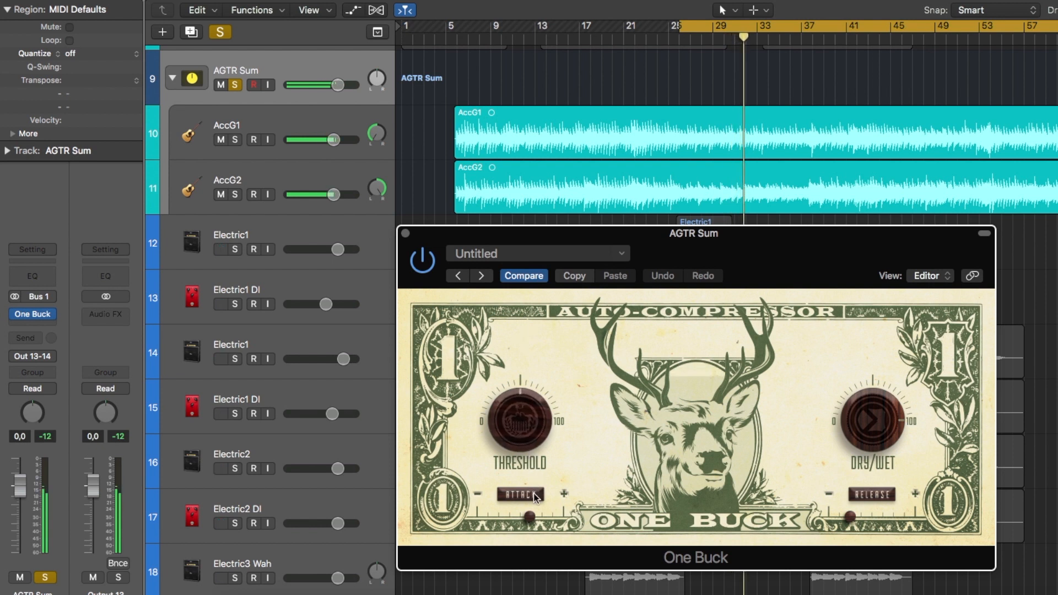
pyautogui.click(423, 261)
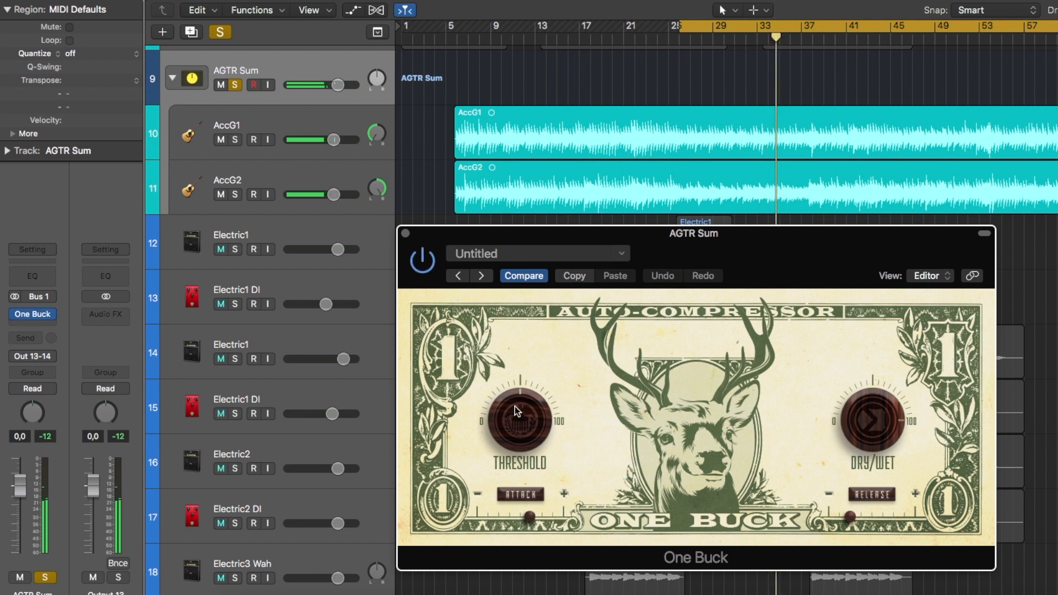
pyautogui.moveTo(515, 405); pyautogui.dragTo(514, 409)
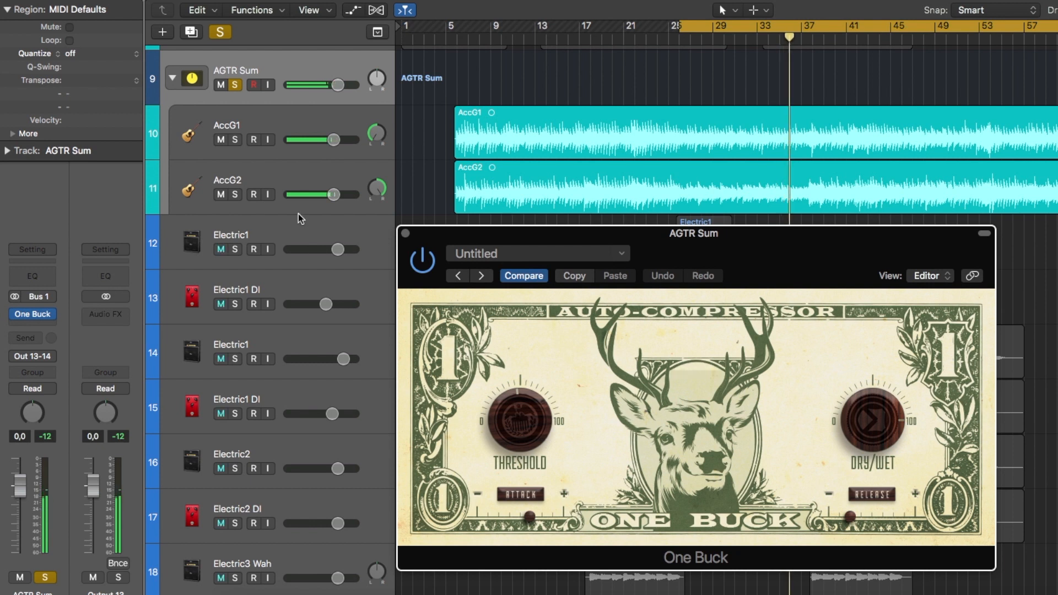
# Compare One Buck bypassed and enabled within the full mix, and return AGTR Sum to solo with the plugin bypassed
pyautogui.click(235, 86)
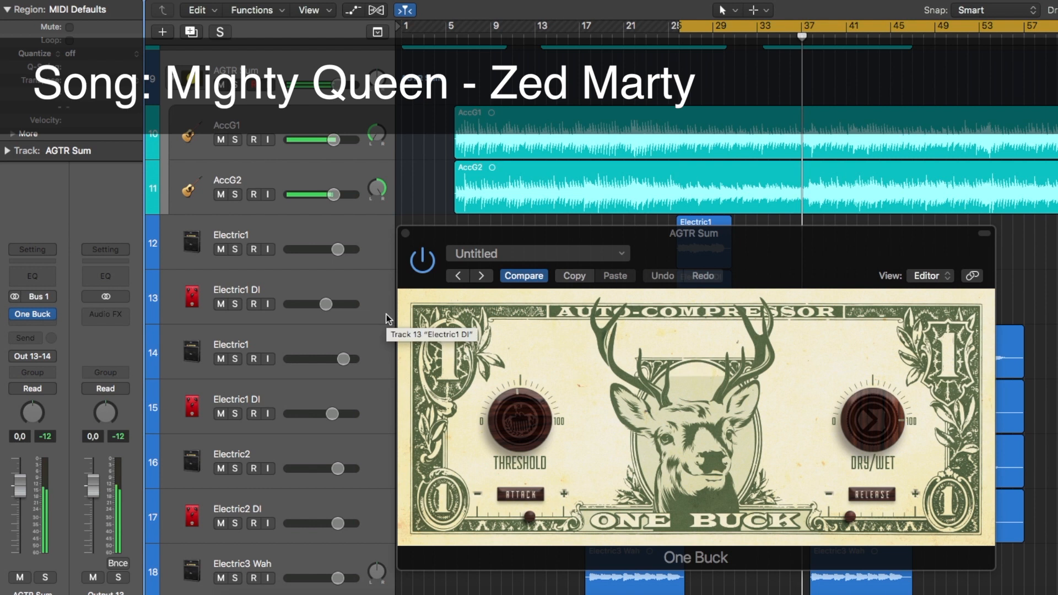
pyautogui.click(423, 264)
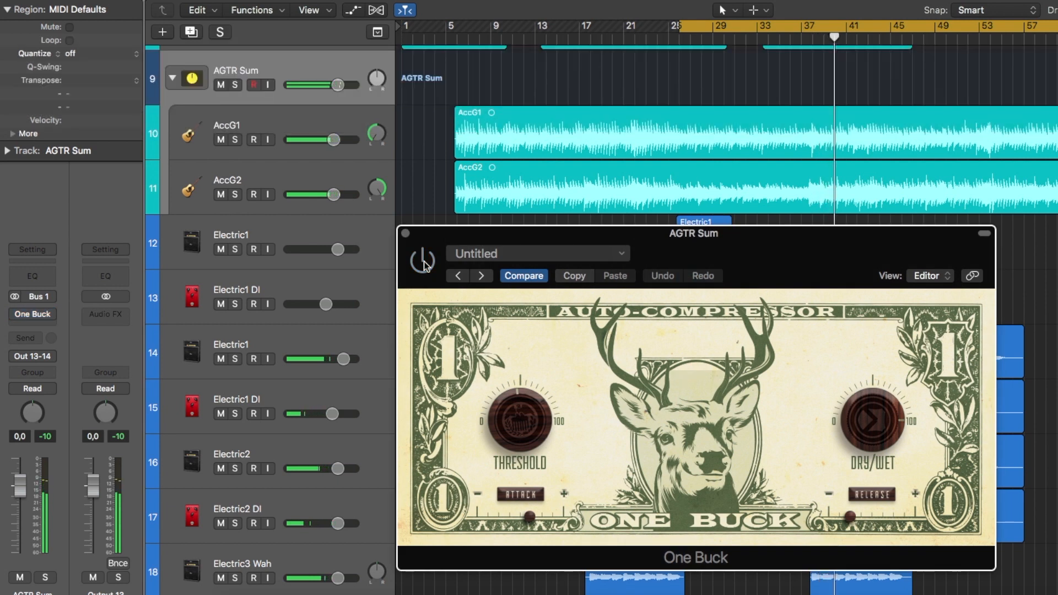
pyautogui.click(423, 263)
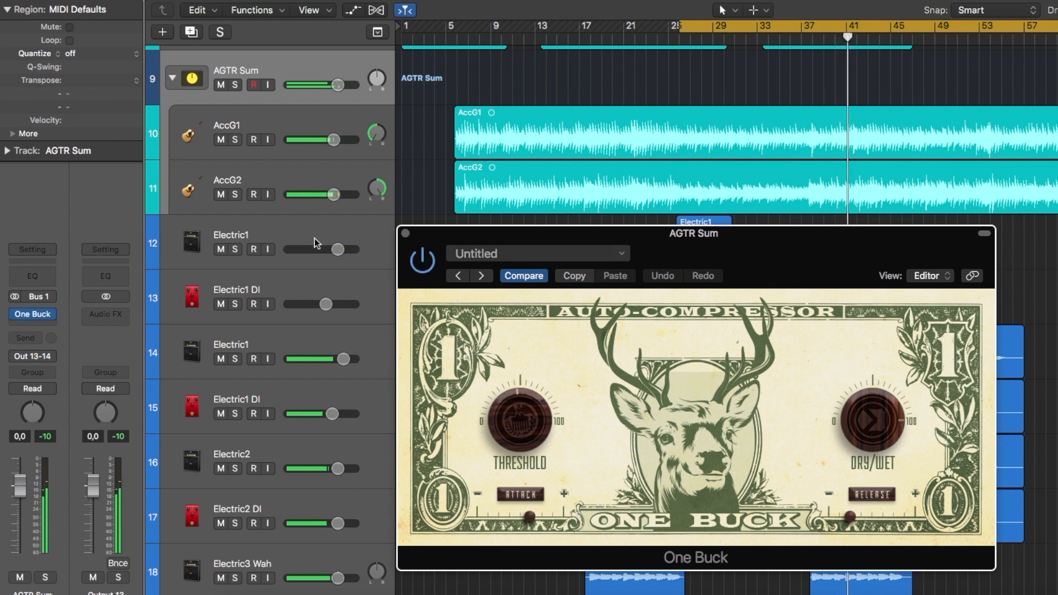
pyautogui.click(235, 84)
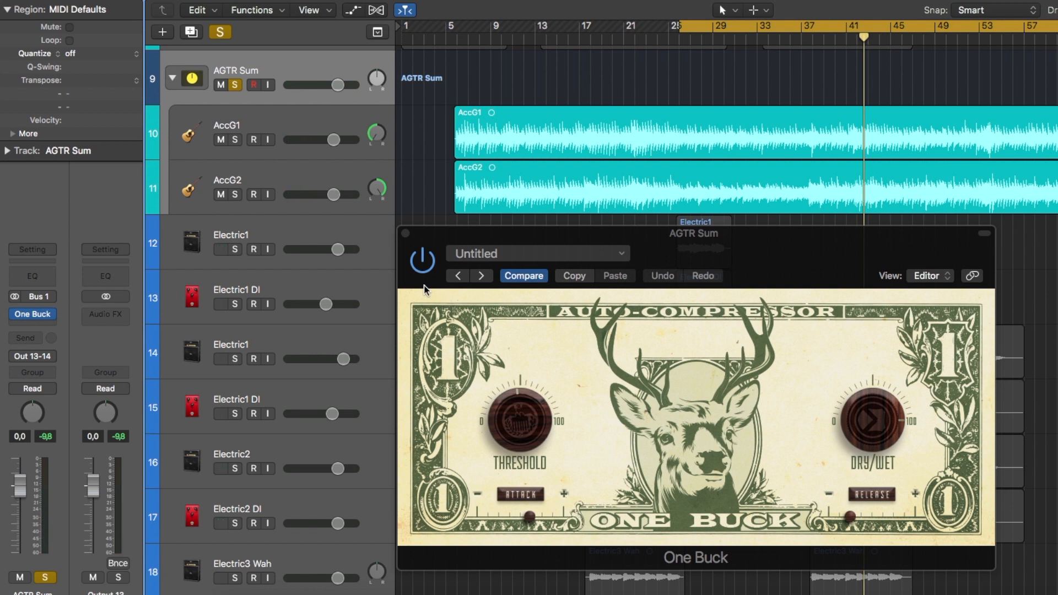
pyautogui.click(423, 263)
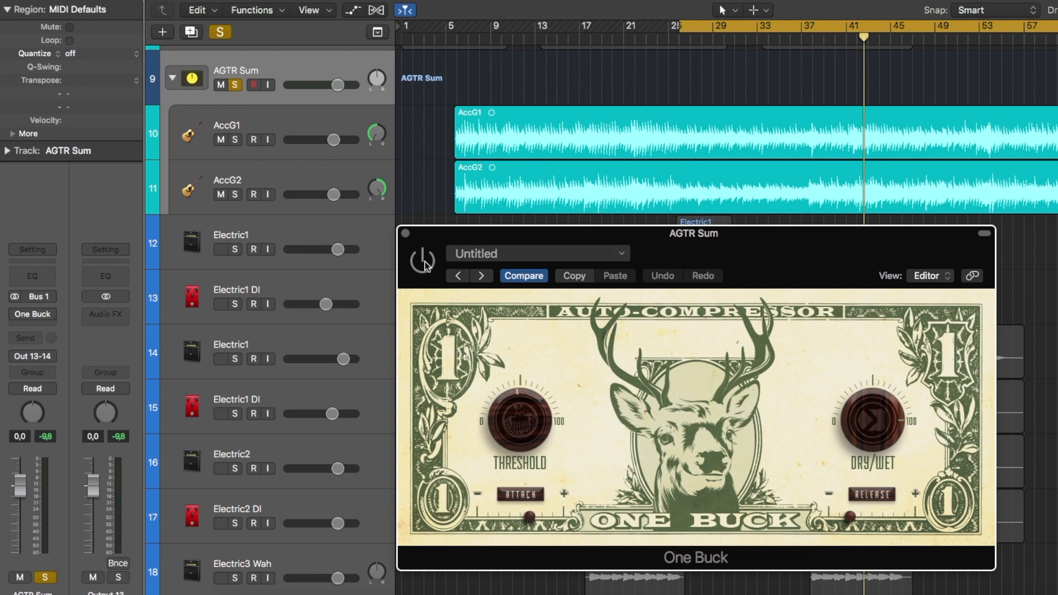
# During playback, sweep One Buck's Attack and Release sliders to their extremes, settling Attack at about three quarters and Release at about a quarter
pyautogui.press('space')
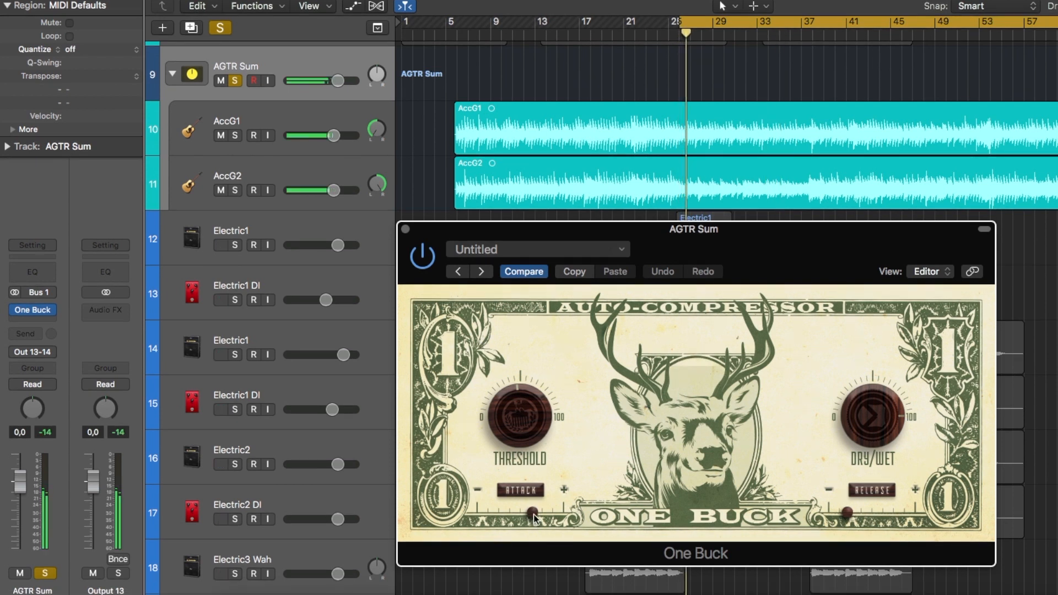
pyautogui.moveTo(533, 518); pyautogui.dragTo(461, 529)
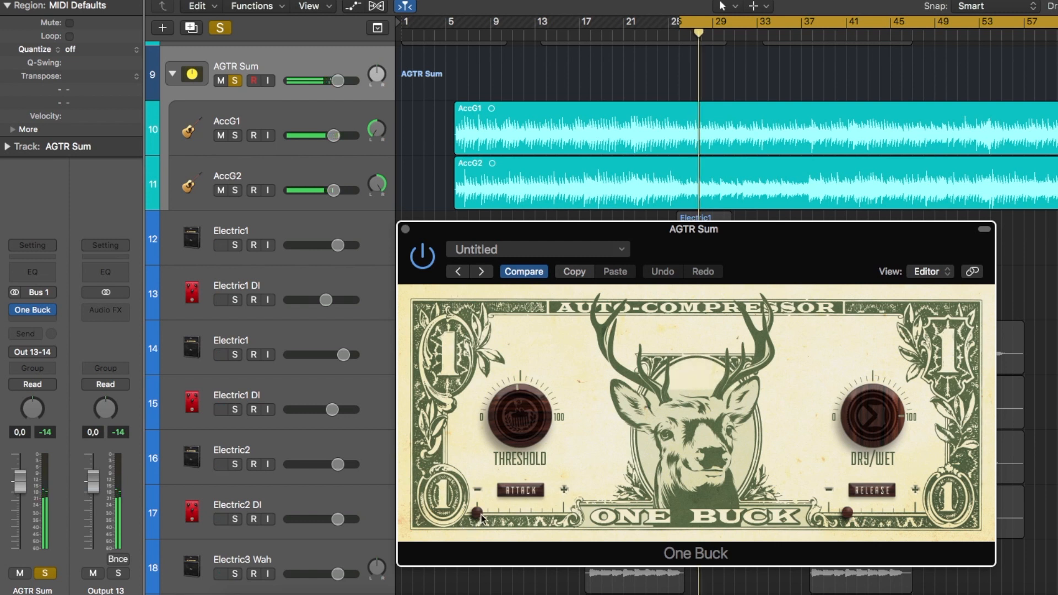
pyautogui.moveTo(478, 514); pyautogui.dragTo(598, 518)
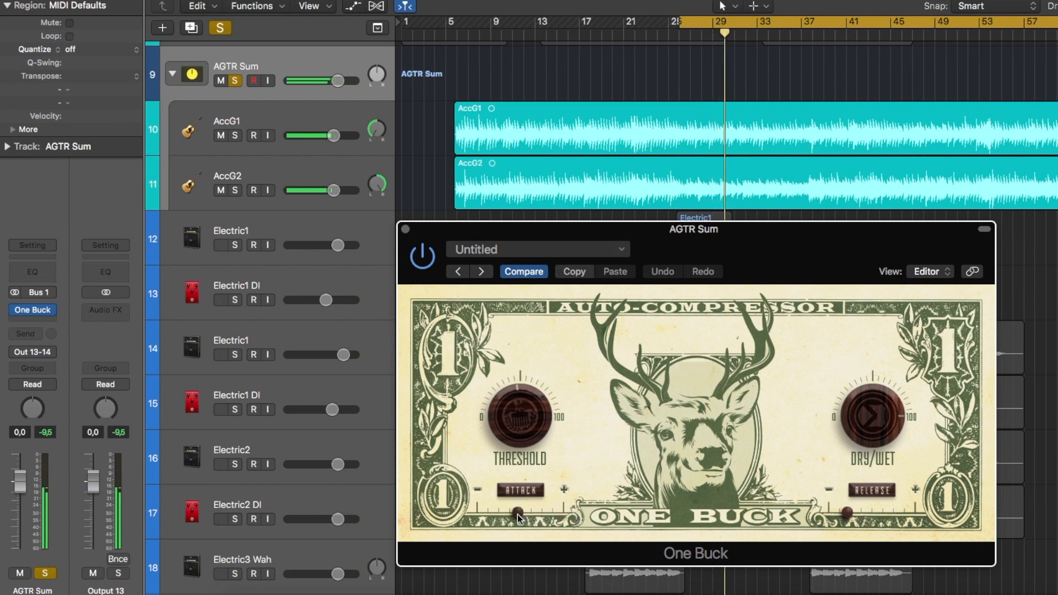
pyautogui.moveTo(833, 516); pyautogui.dragTo(822, 515)
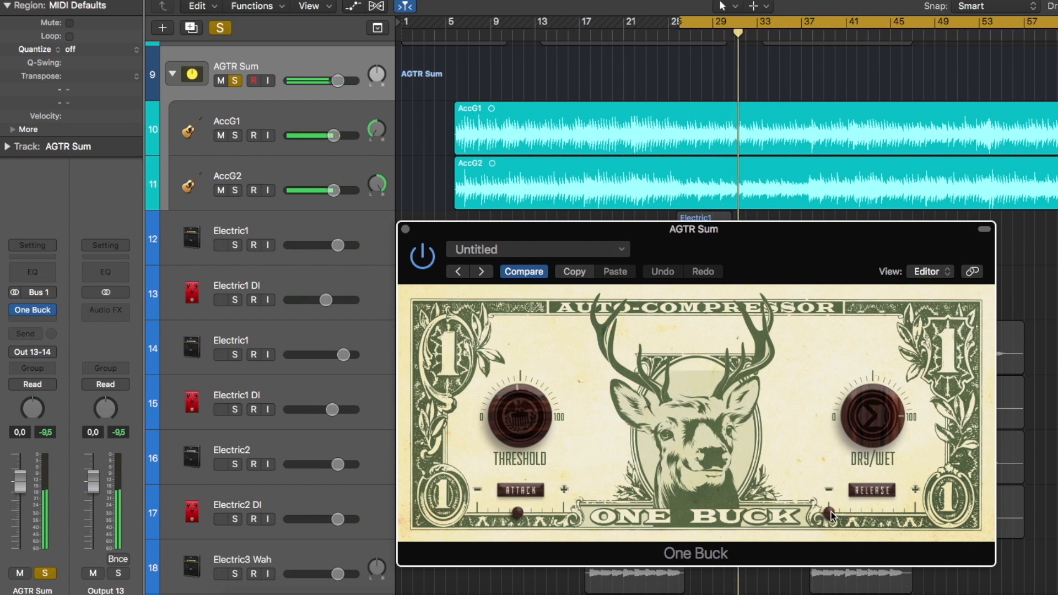
pyautogui.moveTo(832, 516); pyautogui.dragTo(947, 517)
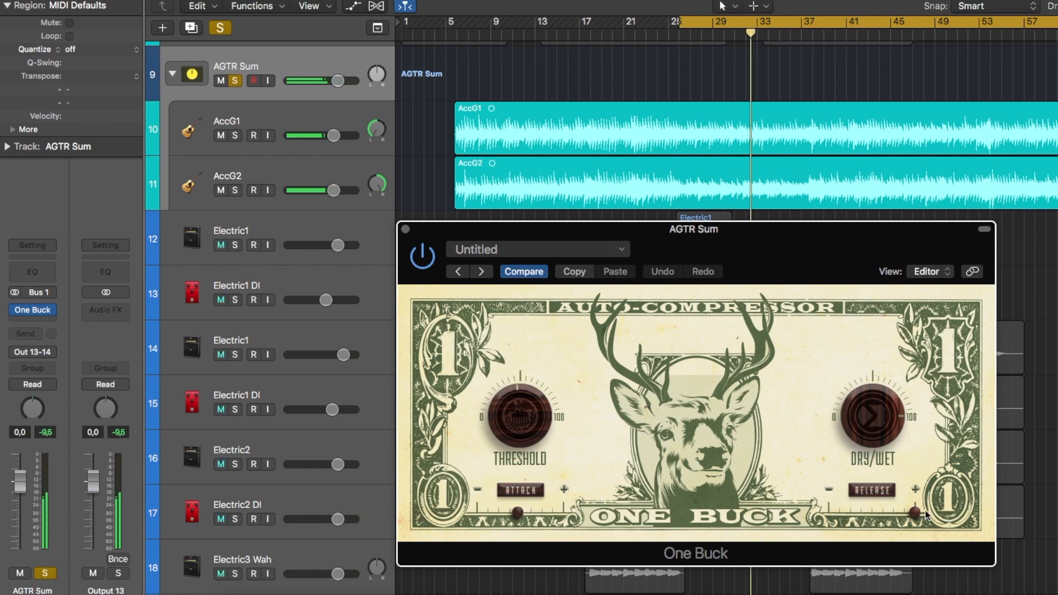
pyautogui.moveTo(915, 516); pyautogui.dragTo(854, 518)
pyautogui.moveTo(518, 513); pyautogui.dragTo(543, 516)
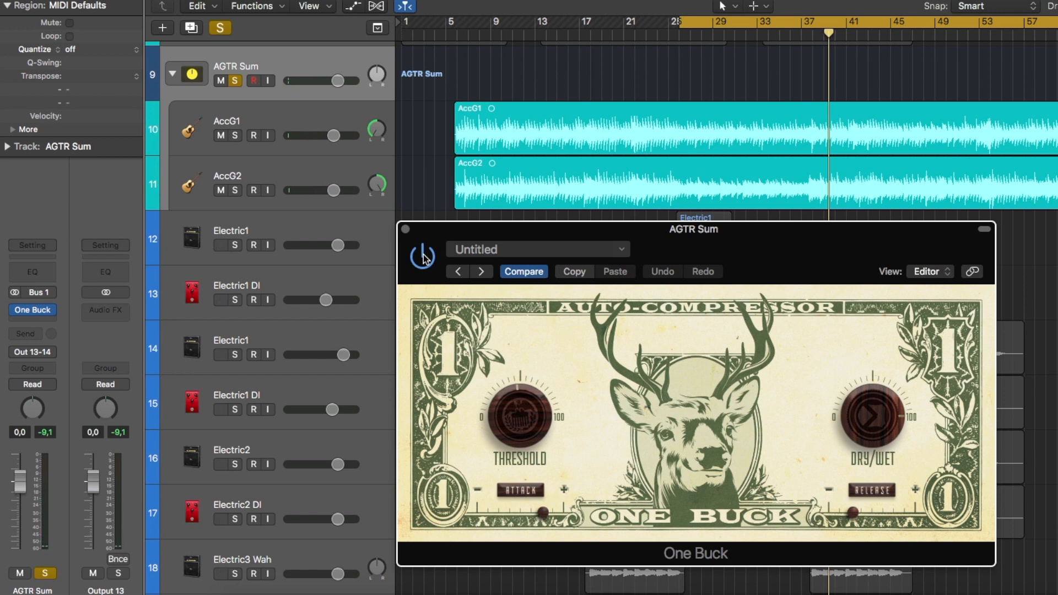
# Close the One Buck window and take the AGTR Sum track off solo
pyautogui.click(404, 228)
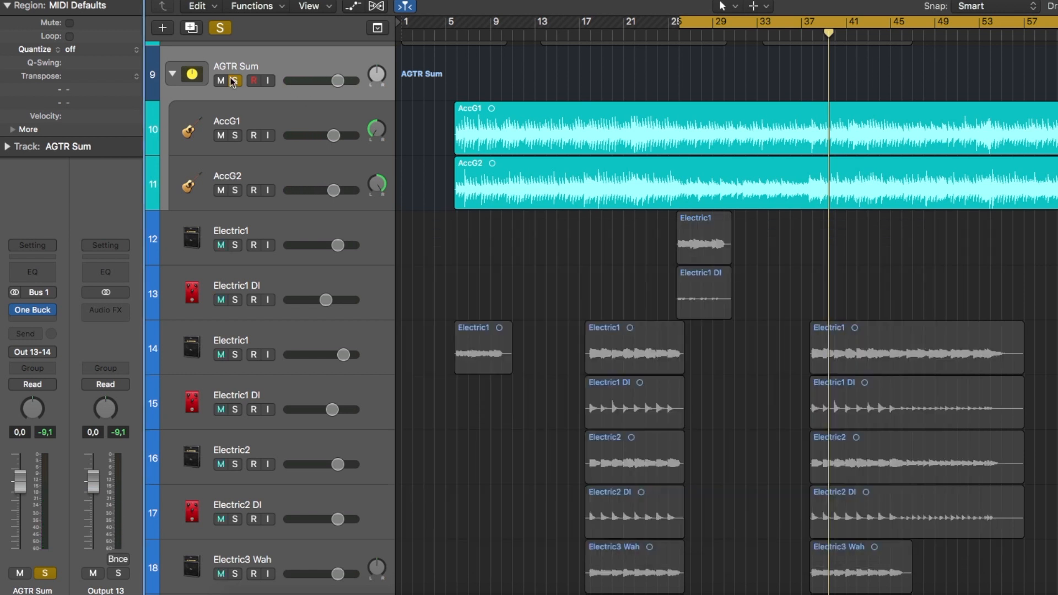
pyautogui.click(236, 82)
# Enlarge the tracks, select Drum Bus, and open the One Buck insert on its Bus 2 parallel channel, moving the plugin window clear
pyautogui.scroll(10, 358, 176)
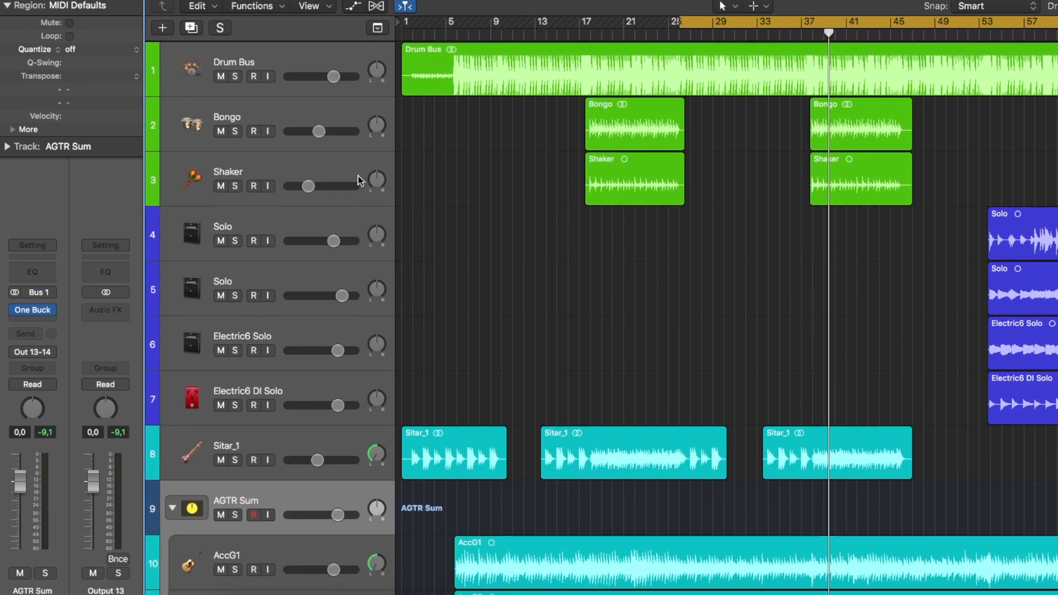
pyautogui.scroll(5, 513, 161)
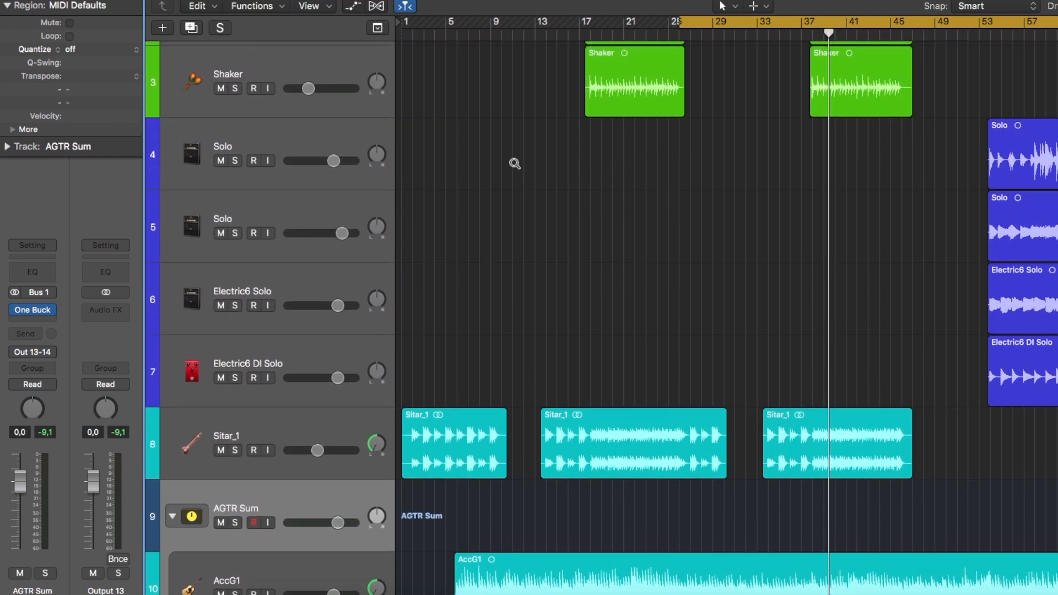
pyautogui.scroll(10, 514, 162)
pyautogui.click(245, 86)
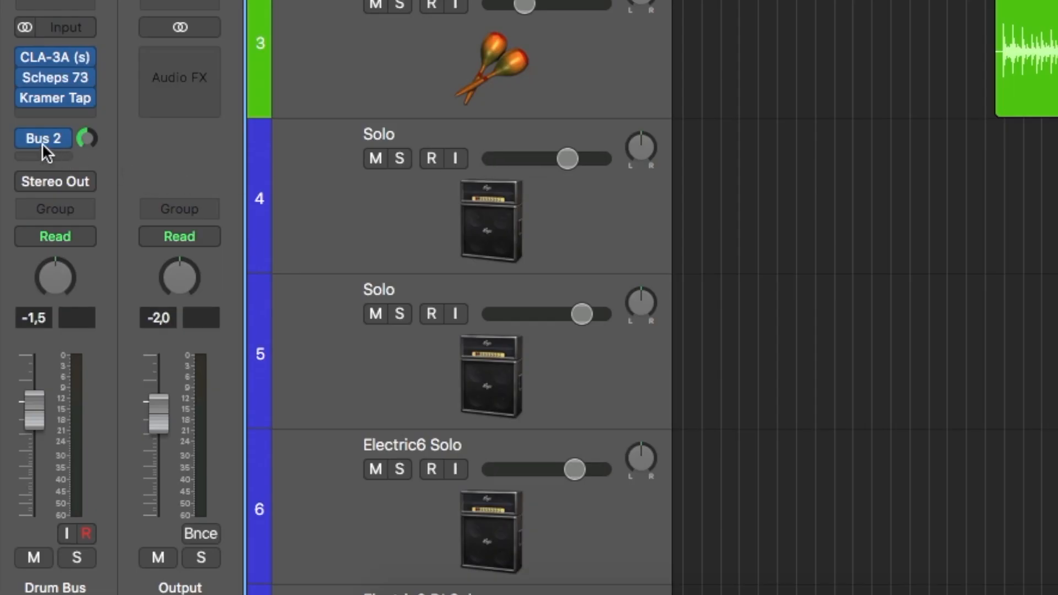
pyautogui.click(45, 138)
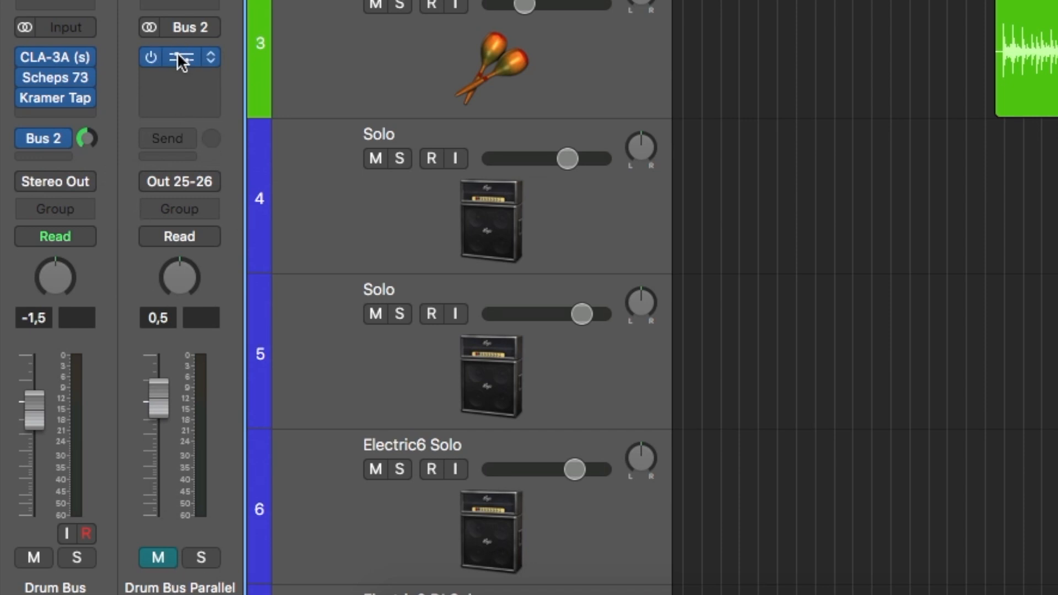
pyautogui.click(178, 54)
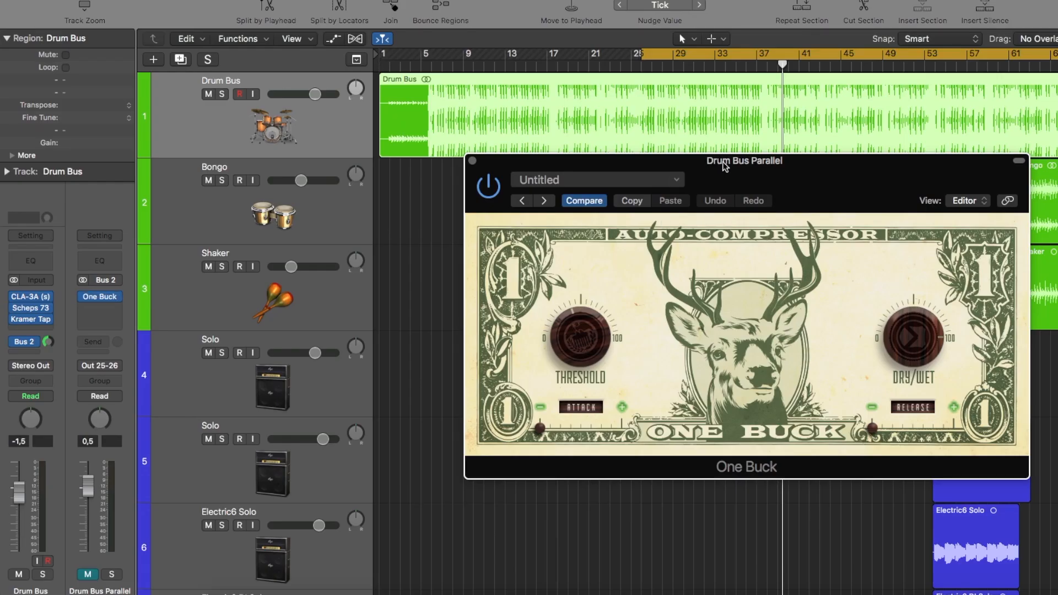
pyautogui.moveTo(725, 167); pyautogui.dragTo(712, 196)
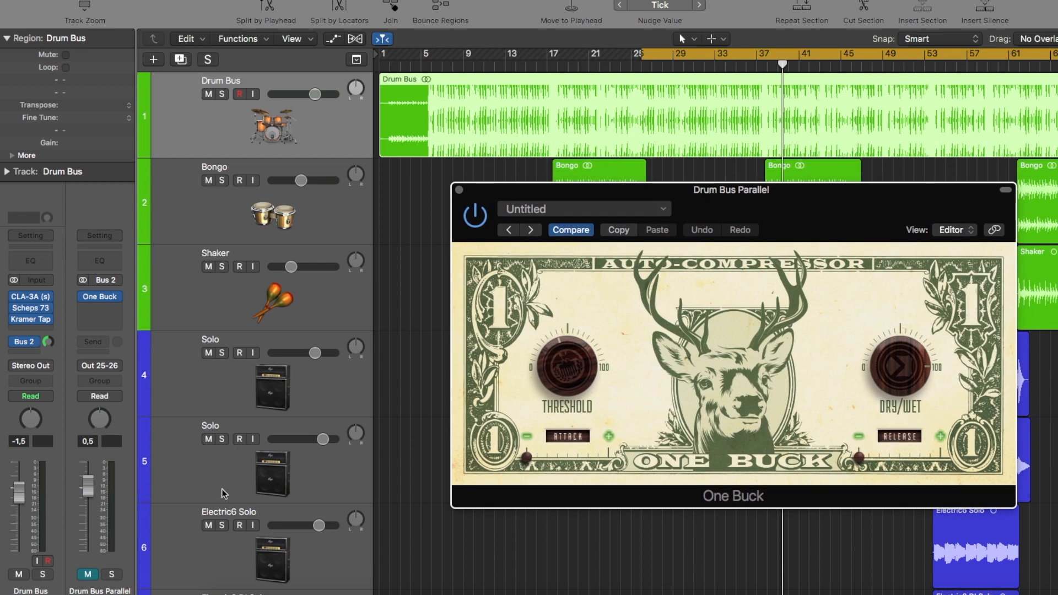
# Unmute the Drum Bus Parallel channel and audition it soloed while working One Buck's Threshold knob, ending with solo off
pyautogui.click(89, 575)
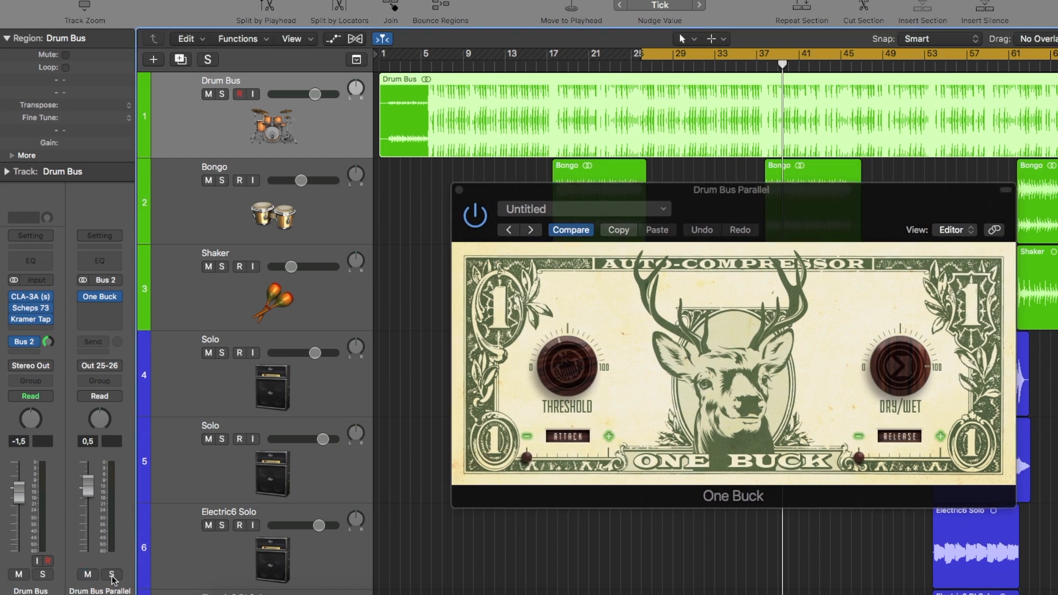
pyautogui.click(112, 575)
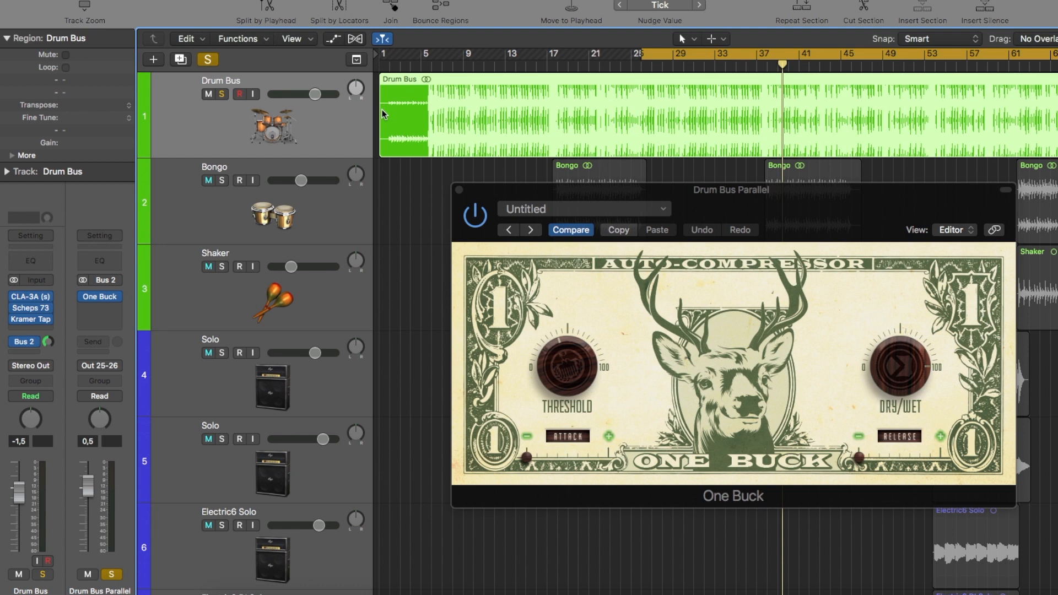
pyautogui.press('space')
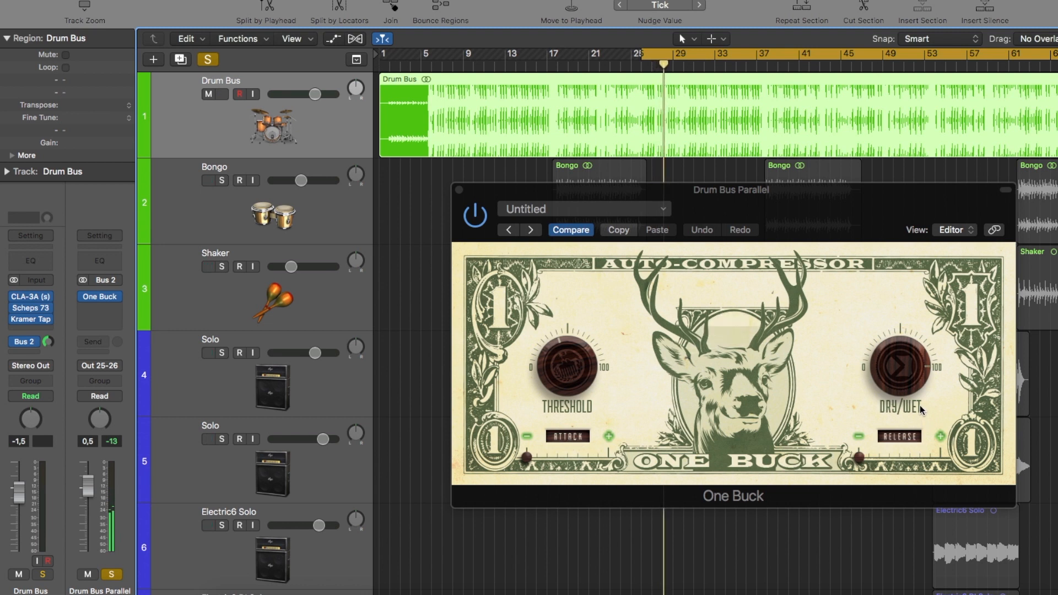
pyautogui.moveTo(567, 356); pyautogui.dragTo(567, 407)
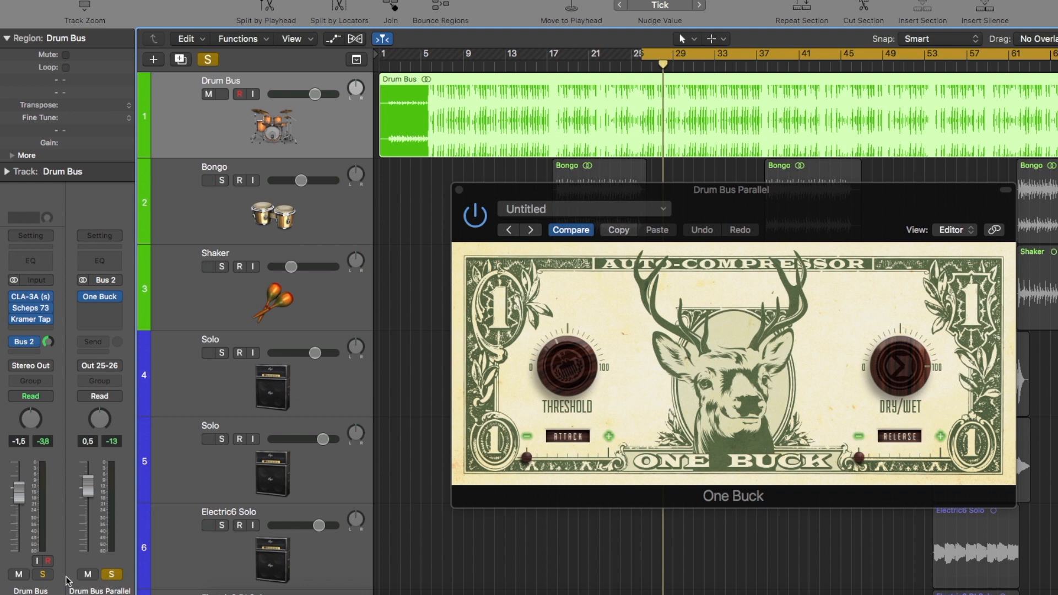
pyautogui.click(110, 574)
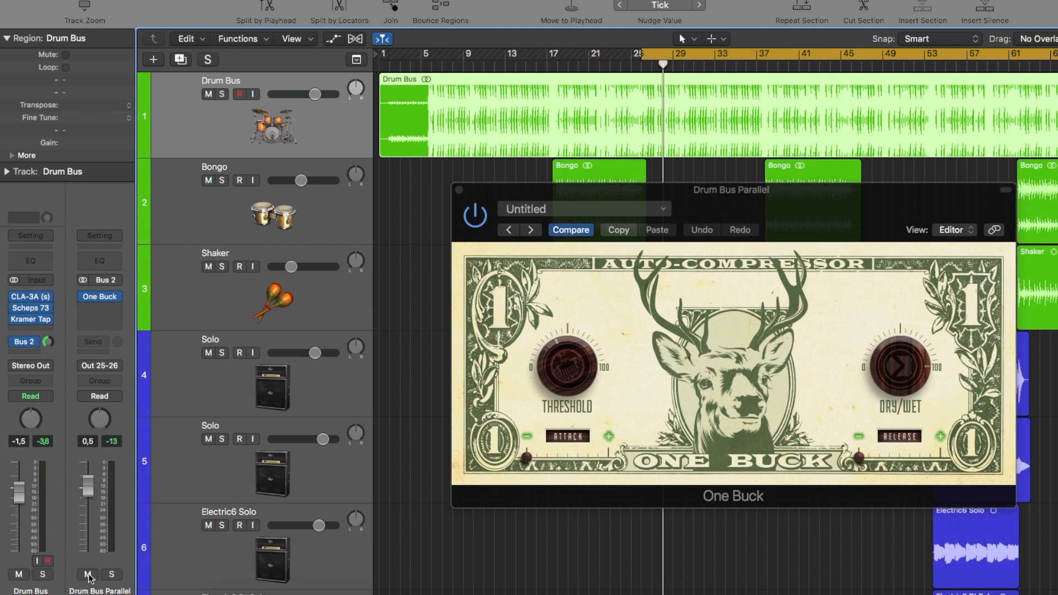
# Play the Drum Bus track soloed, comparing it with the Drum Bus Parallel channel muted and unmuted, and end with solo off
pyautogui.click(42, 575)
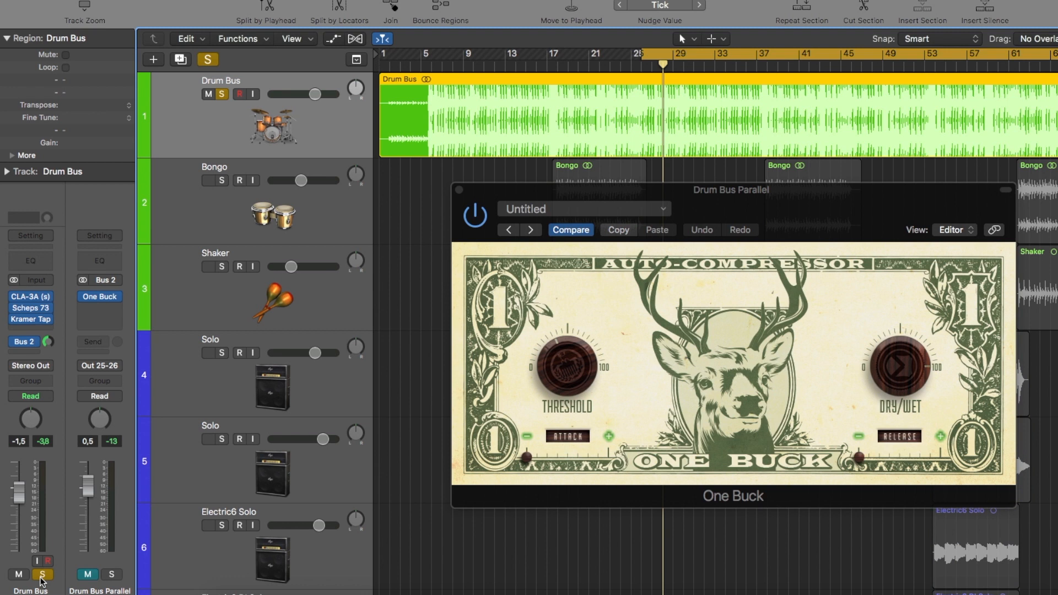
pyautogui.press('space')
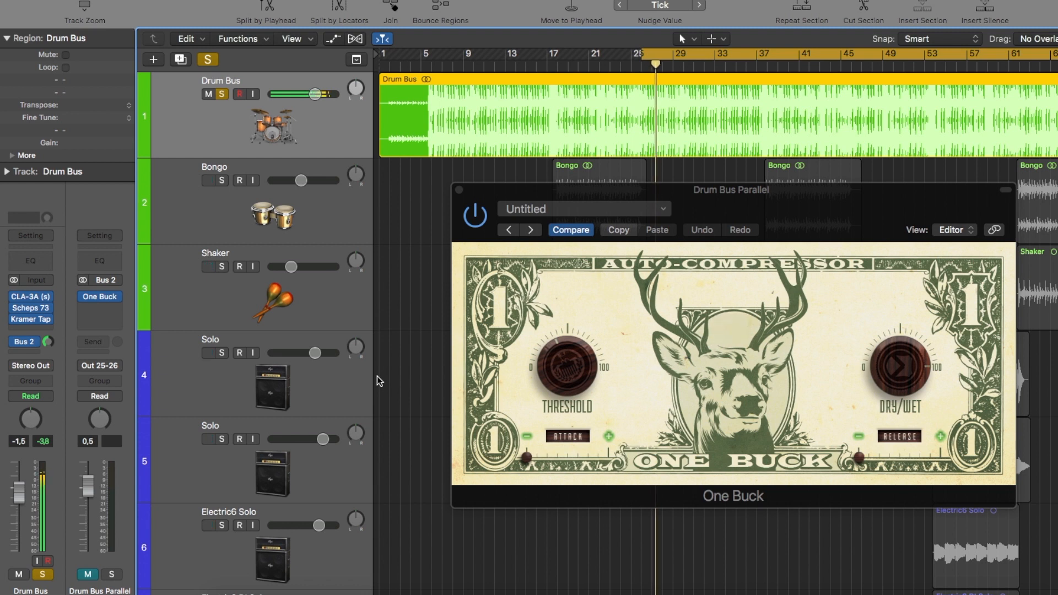
pyautogui.click(88, 575)
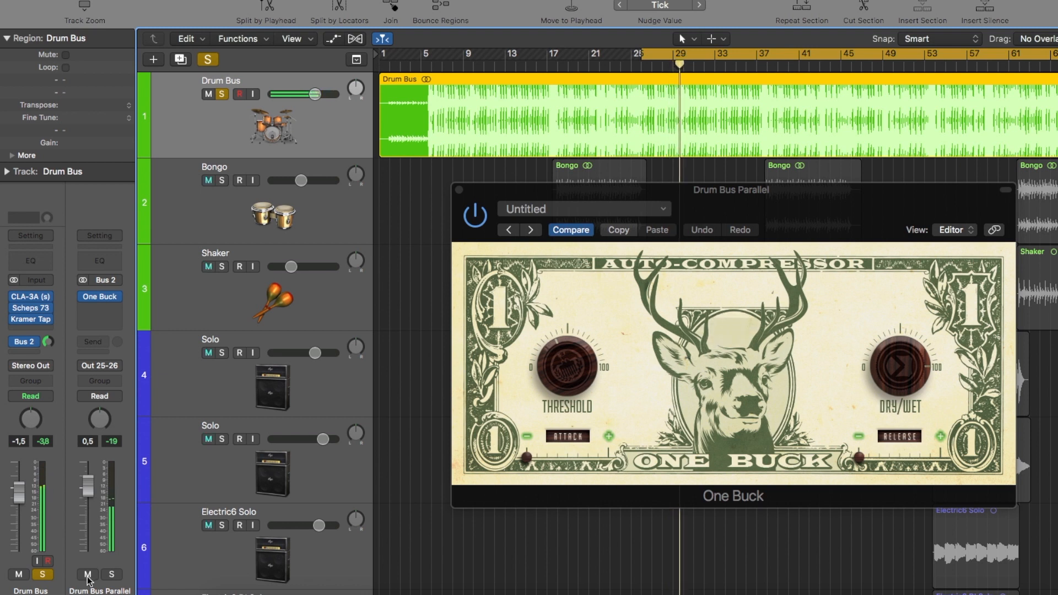
pyautogui.click(88, 575)
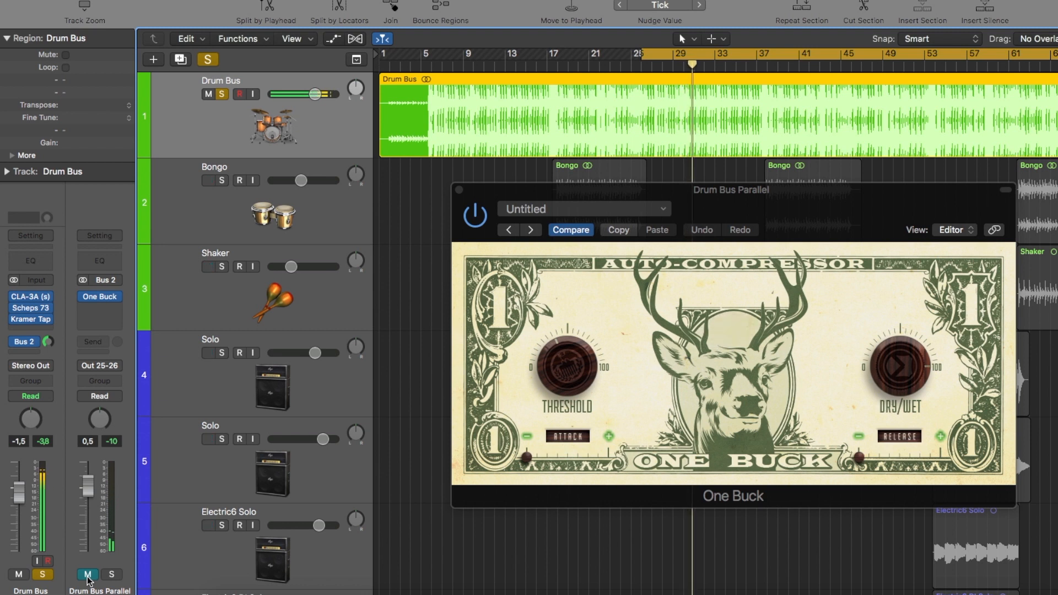
pyautogui.click(88, 575)
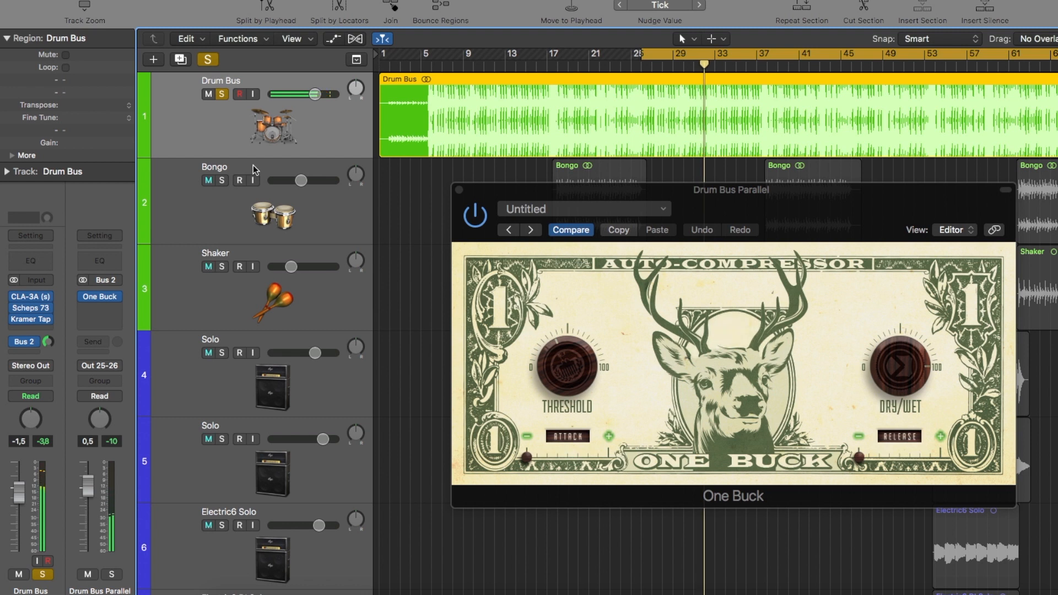
pyautogui.click(222, 95)
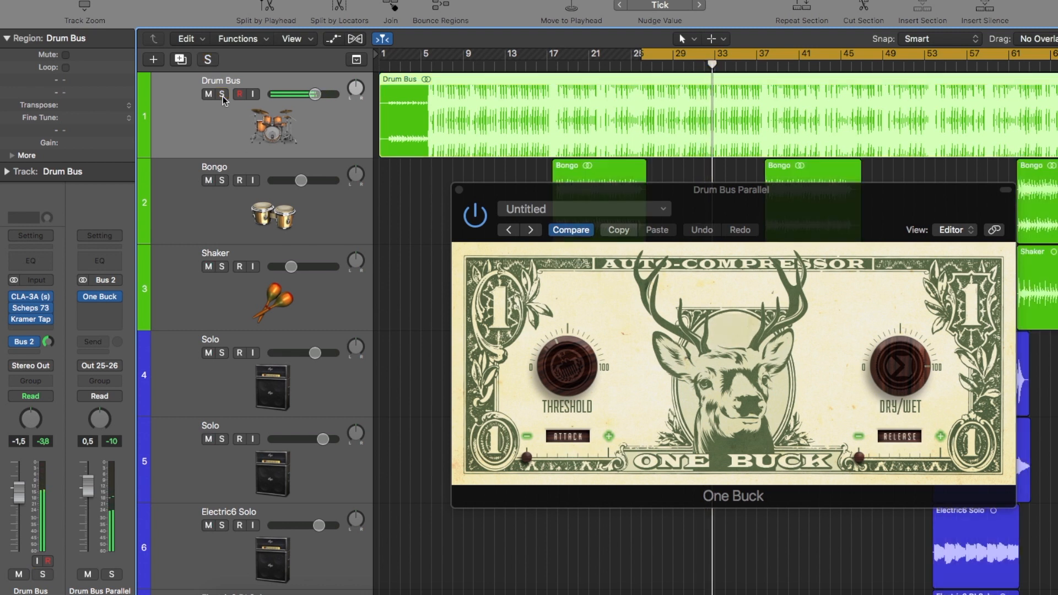
# Compare the full mix with Drum Bus Parallel muted and unmuted, and lower that channel's fader to -2.0 dB
pyautogui.click(89, 575)
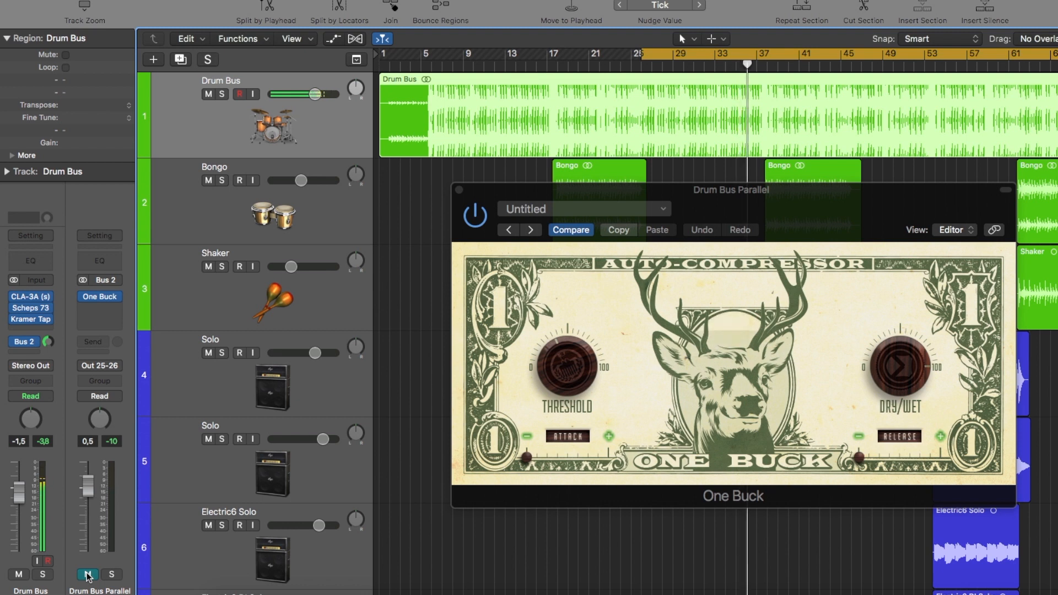
pyautogui.click(89, 574)
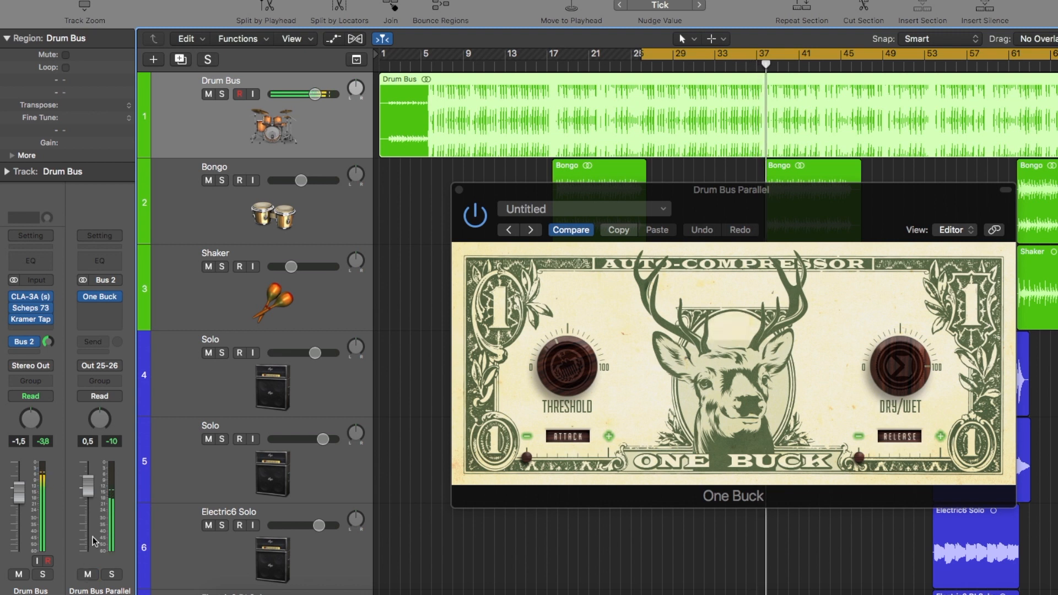
pyautogui.moveTo(88, 487); pyautogui.dragTo(88, 494)
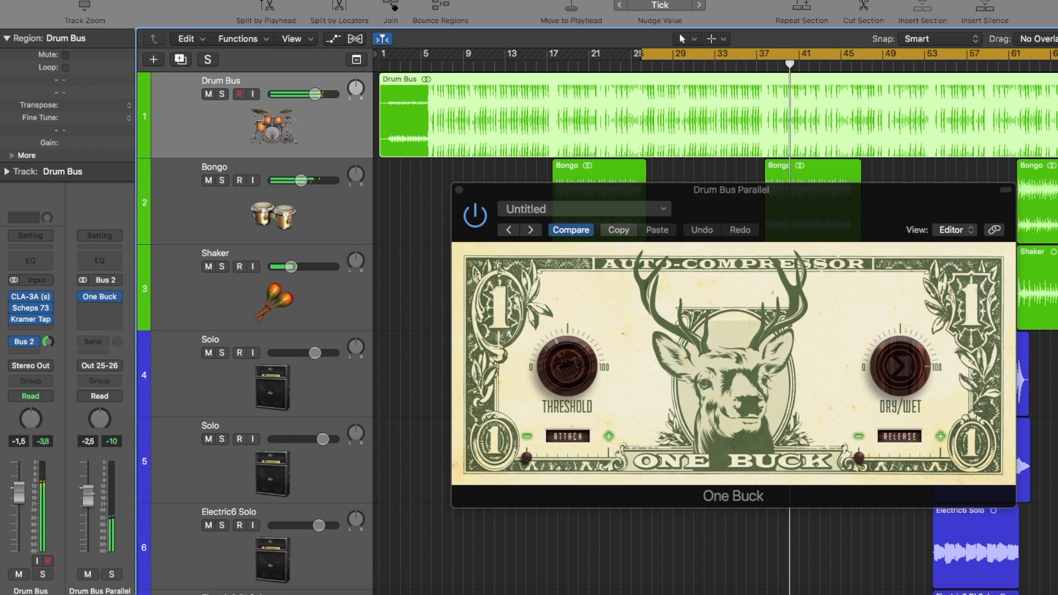
pyautogui.click(88, 575)
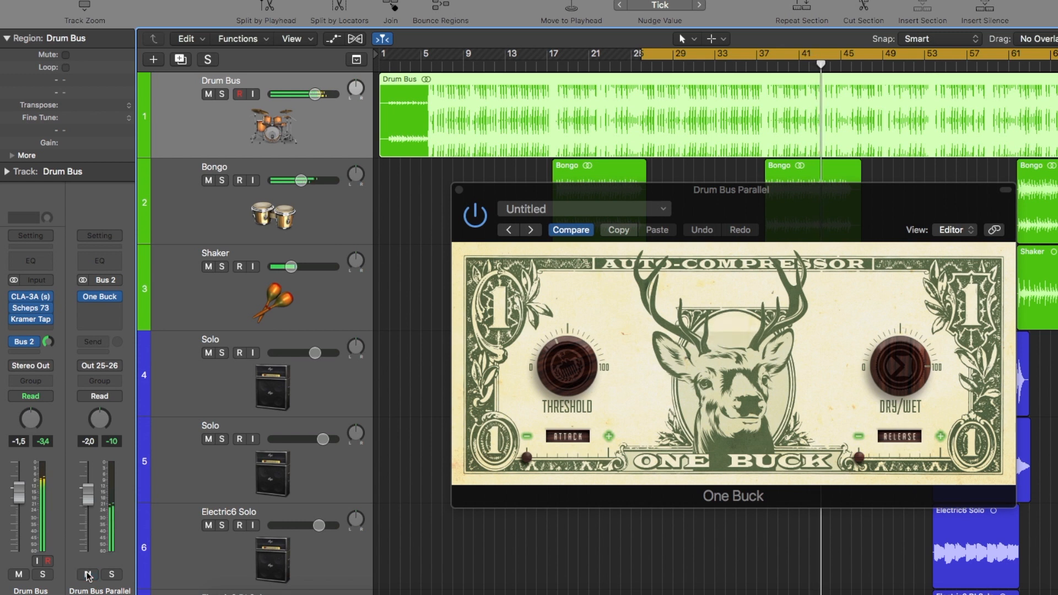
# Turn down One Buck's Dry/Wet knob, bring it partway back up, and check the blend by muting and unmuting Drum Bus Parallel
pyautogui.moveTo(893, 361); pyautogui.dragTo(901, 408)
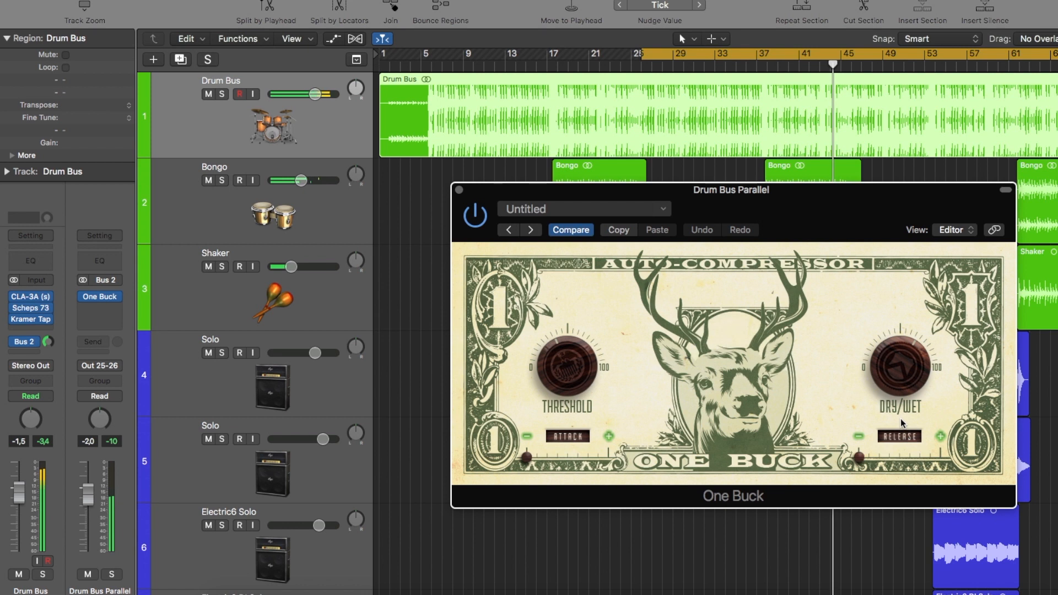
pyautogui.moveTo(912, 363); pyautogui.dragTo(912, 331)
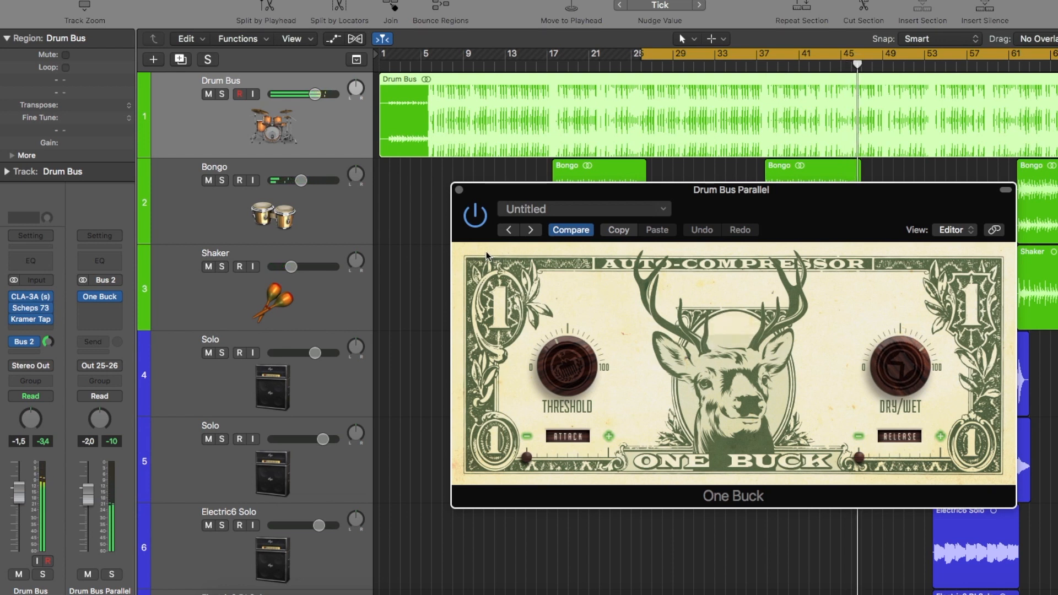
pyautogui.click(88, 574)
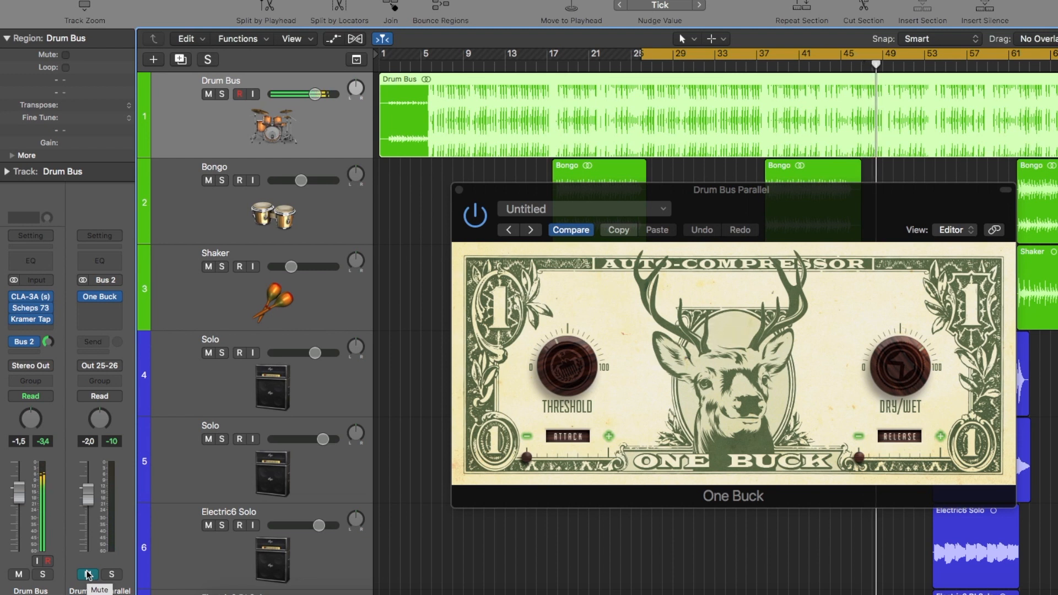
pyautogui.click(88, 574)
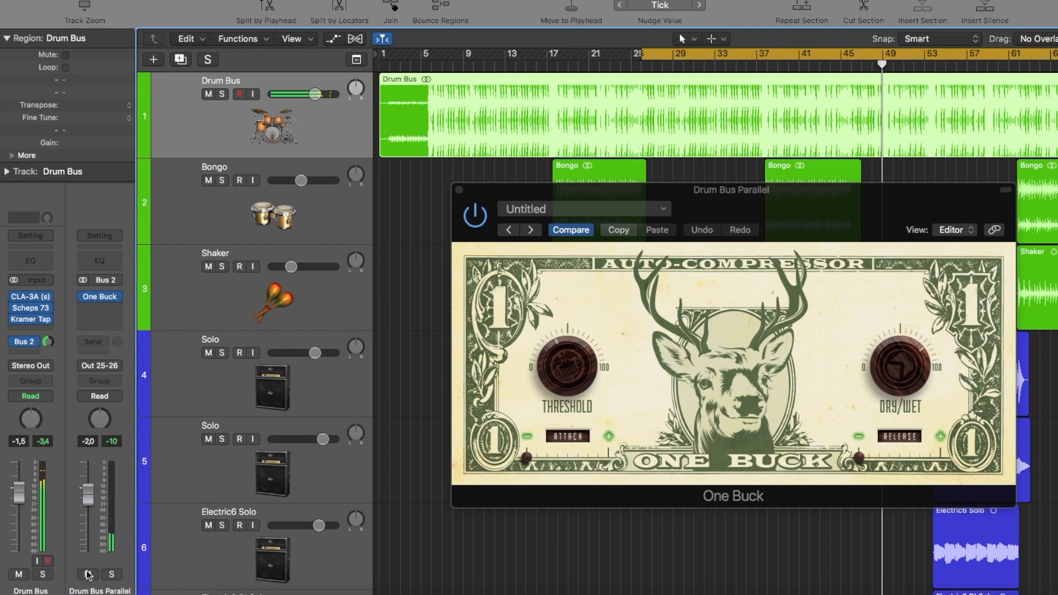